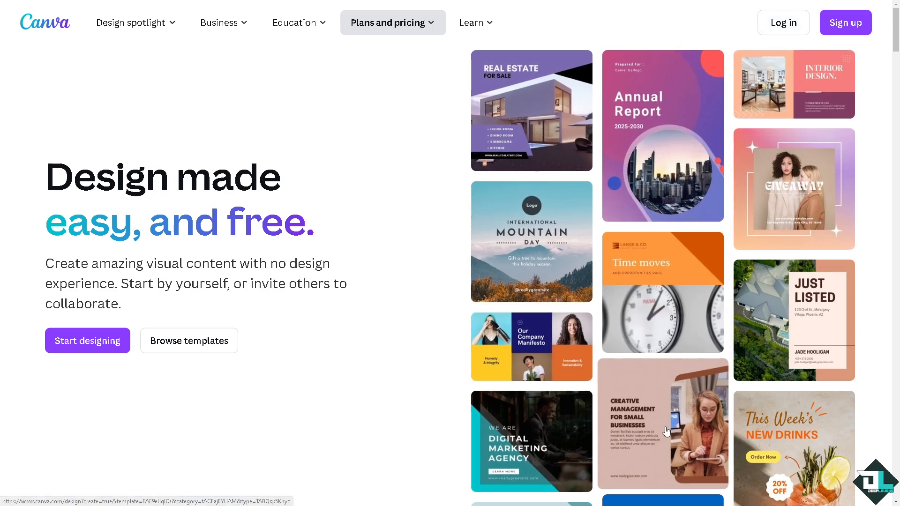
Step: Start signing up for an account and choose to continue another way
click(844, 28)
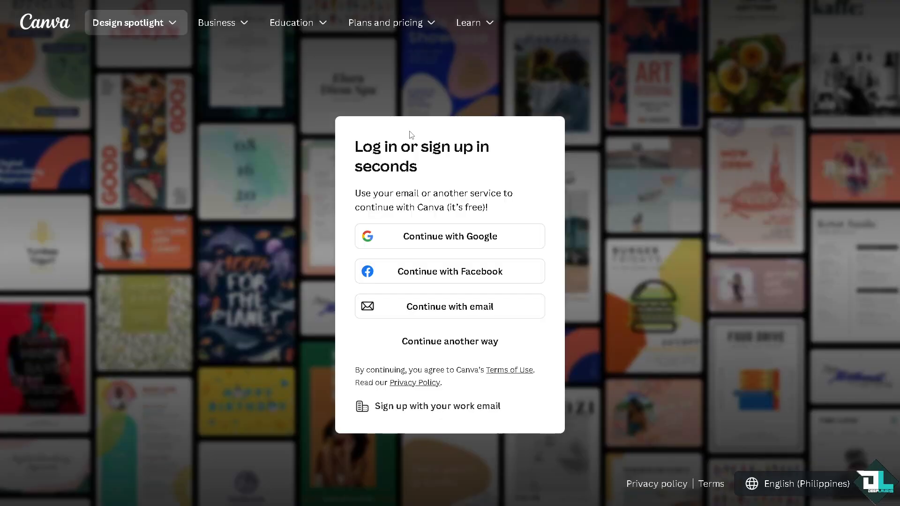
click(426, 341)
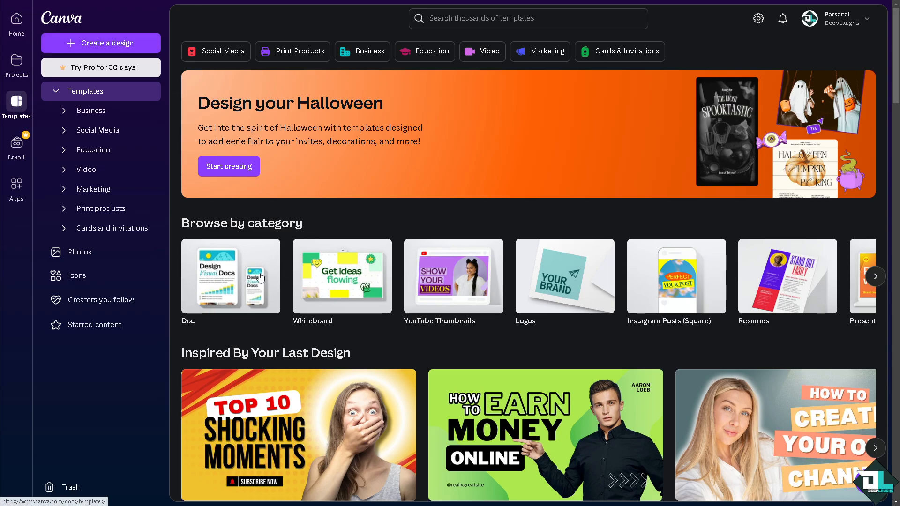
Step: Create a blank YouTube Thumbnail design from the YouTube Thumbnails template category
click(450, 277)
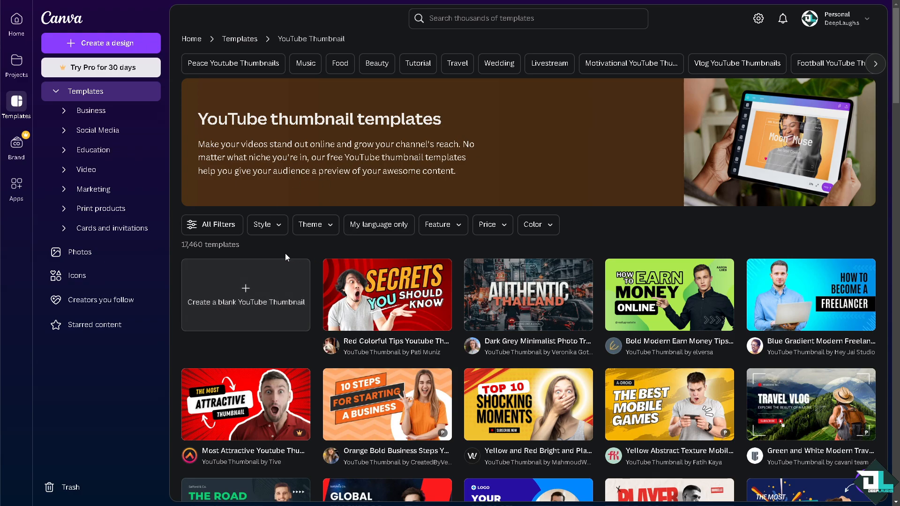
click(277, 274)
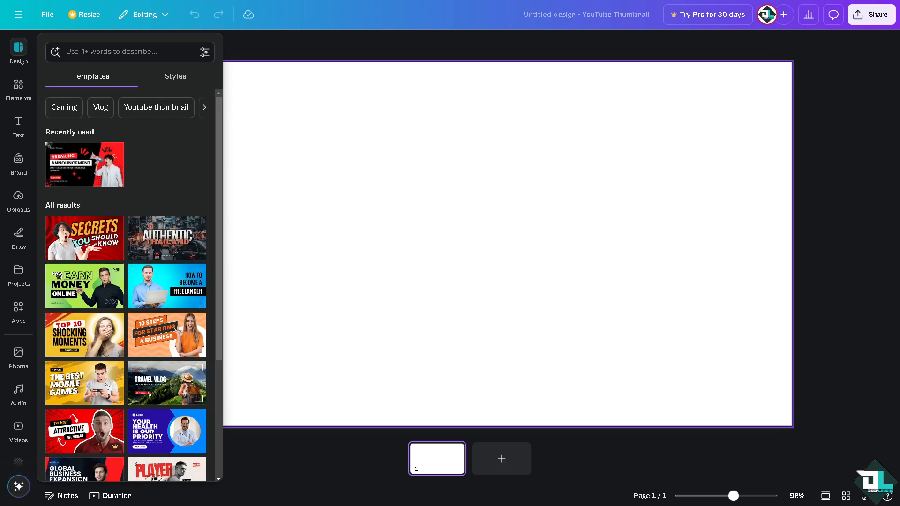
Step: Title the design "How to Add Background Color in Canva" and select the blank page
click(586, 14)
key(BackSpace)
text(How to Add Background Color in Canva)
click(360, 112)
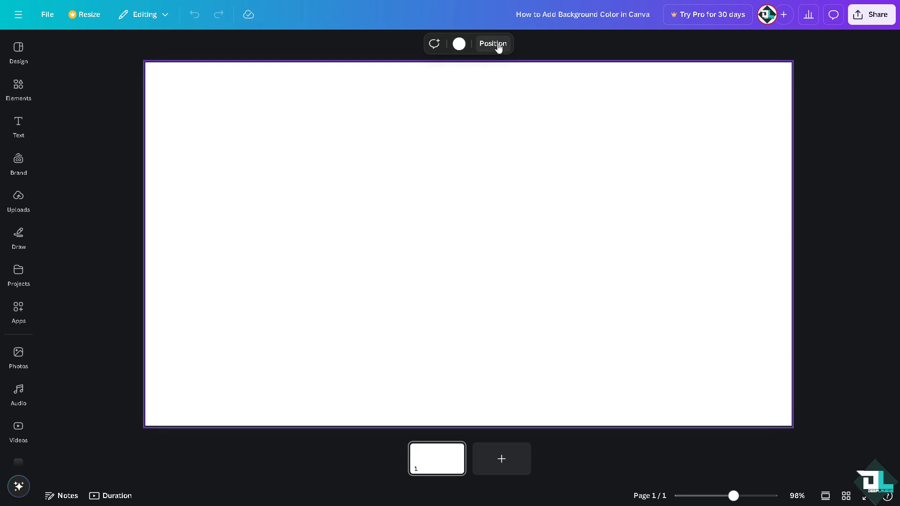
Step: Try several default solid colors as the page background, including black, red, pink, cyan, turquoise, lime and green
click(461, 46)
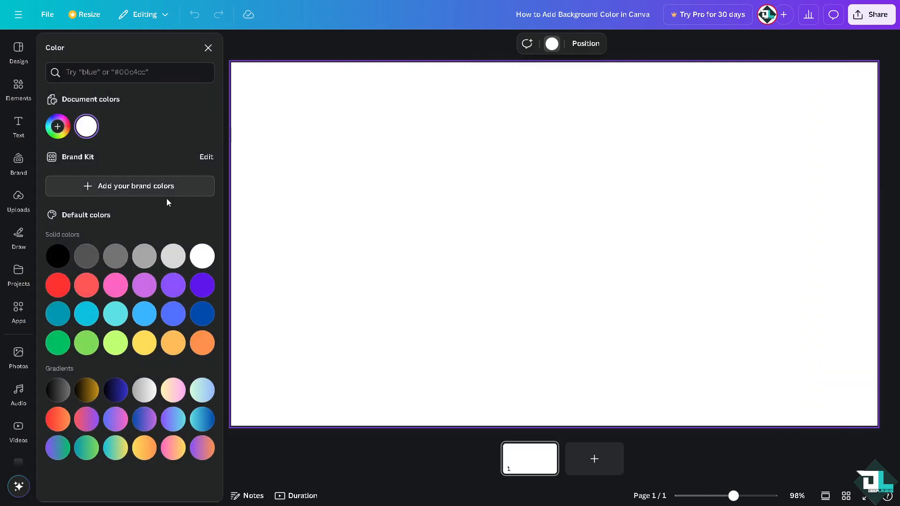
click(67, 261)
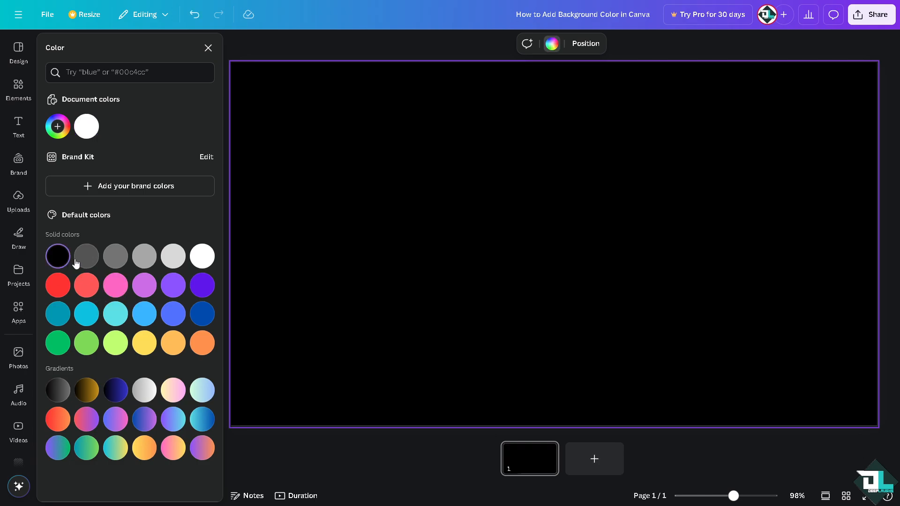
click(56, 287)
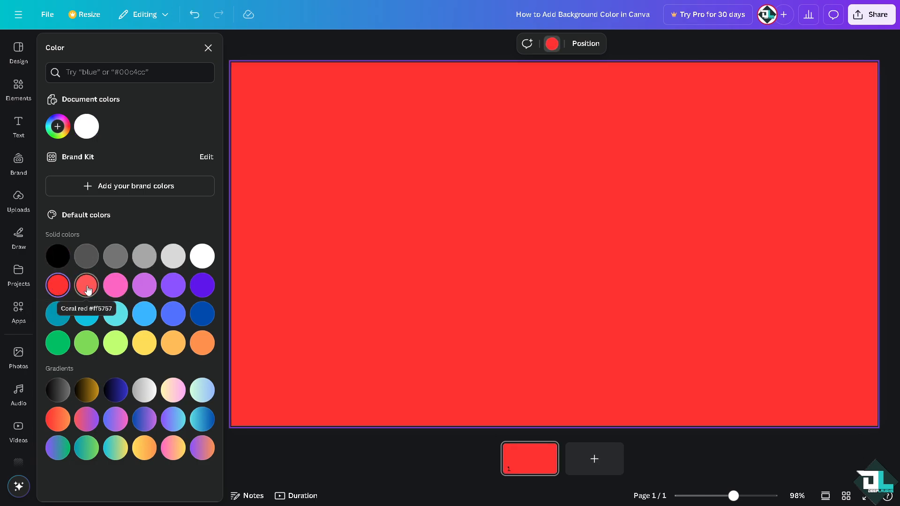
click(117, 288)
click(87, 313)
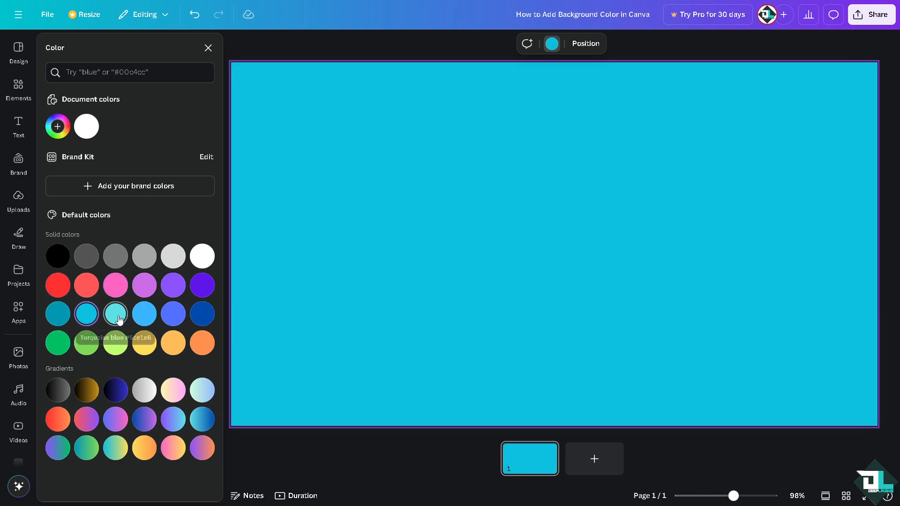
click(116, 314)
click(116, 346)
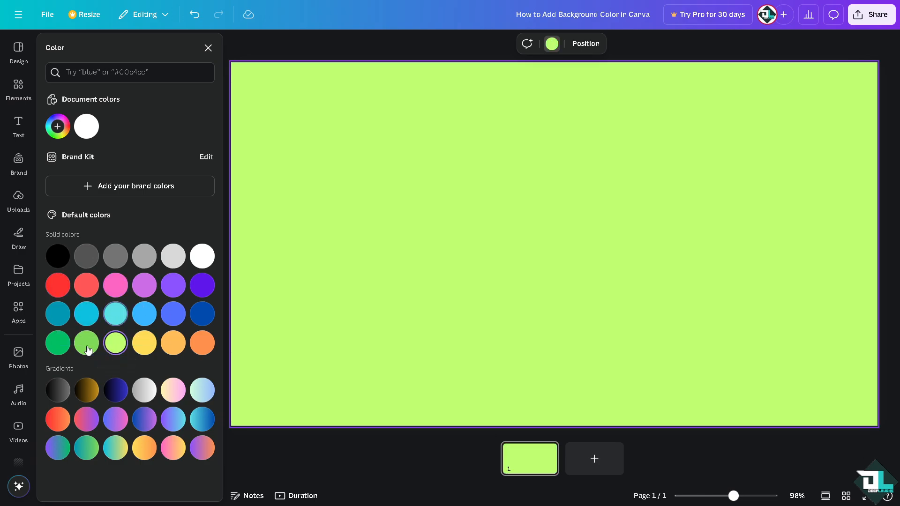
click(86, 343)
Step: Try several default gradients as the page background, ending with the purple-to-orange gradient
click(86, 392)
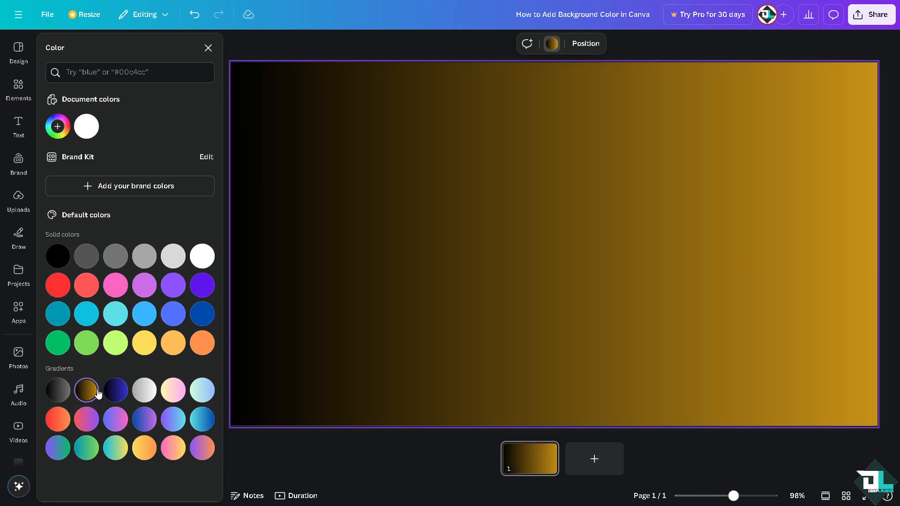
click(144, 390)
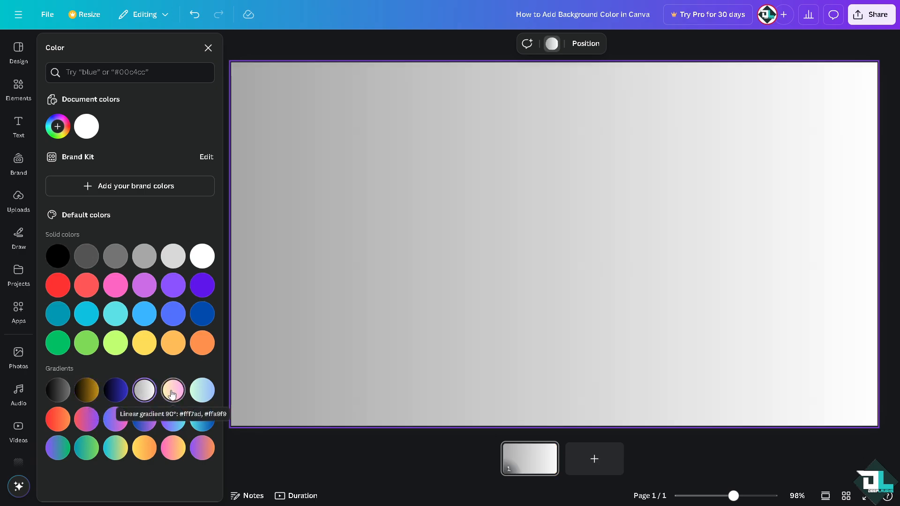
click(173, 390)
click(202, 390)
click(202, 419)
click(183, 415)
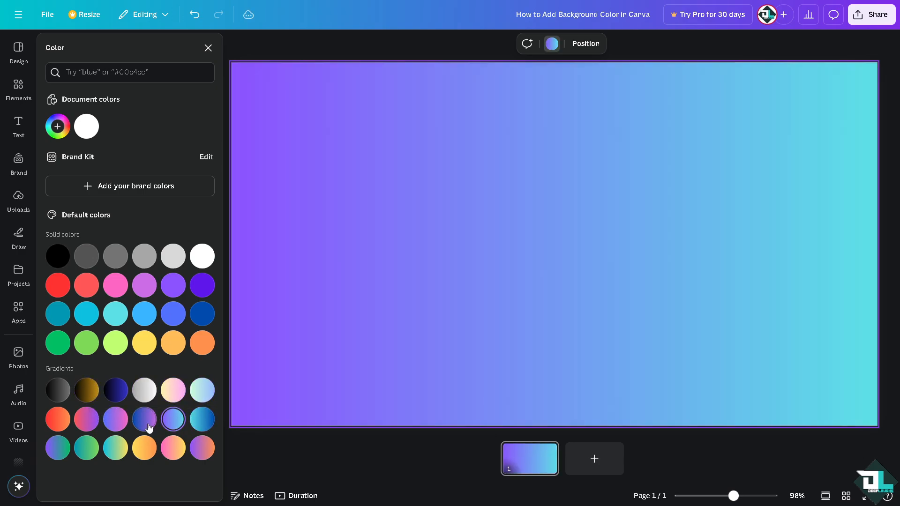
click(173, 447)
click(202, 447)
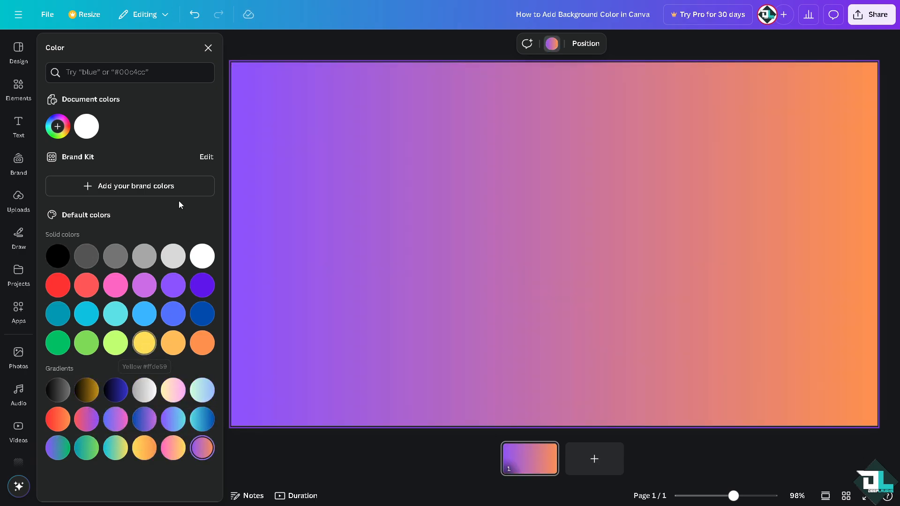
Step: Look at the Brand Kit color palette's editing options, including its name, and close the color settings
click(208, 158)
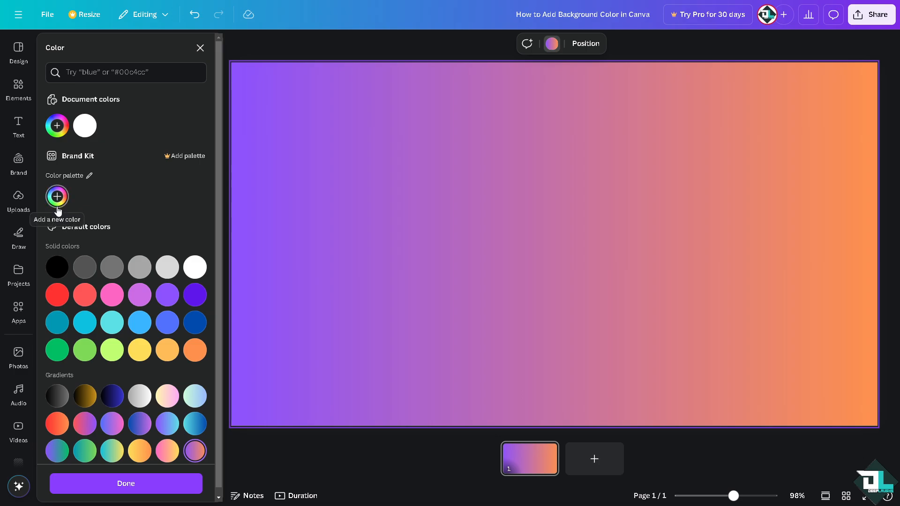
click(89, 176)
click(83, 176)
click(200, 48)
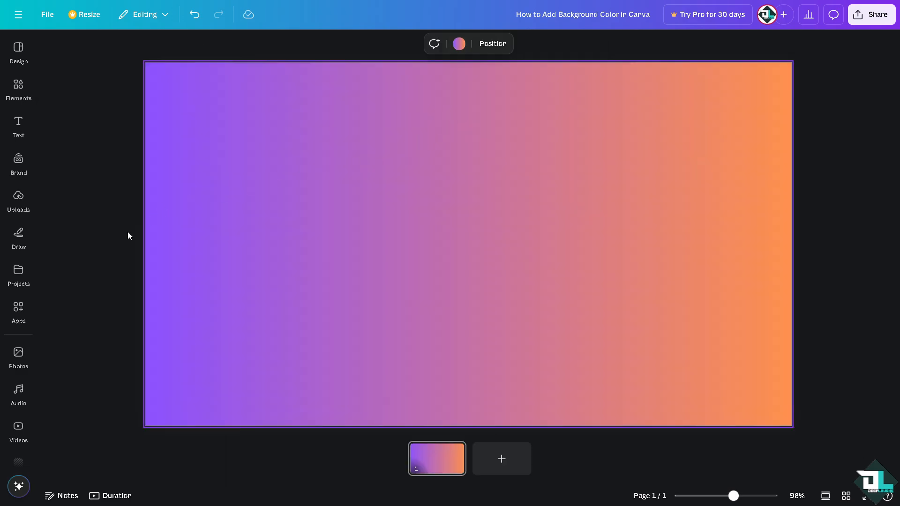
scroll(19, 233, down, 1)
click(21, 236)
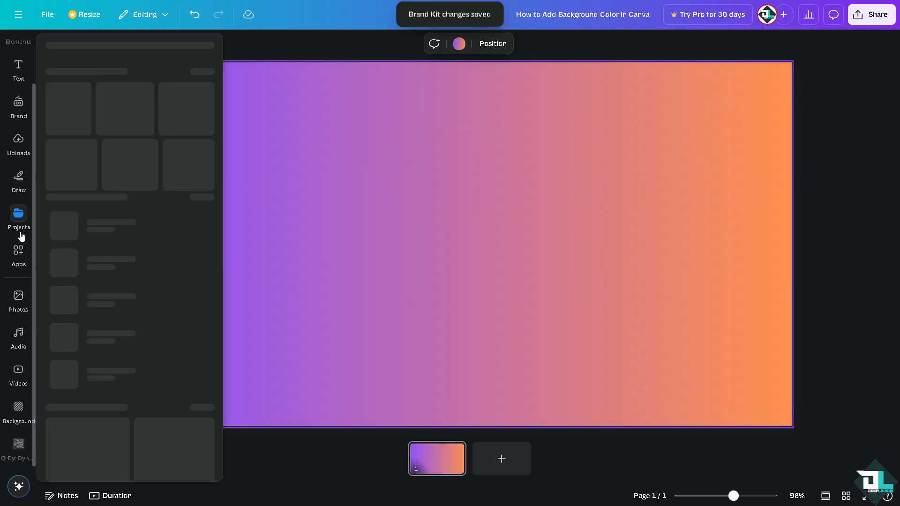
click(18, 370)
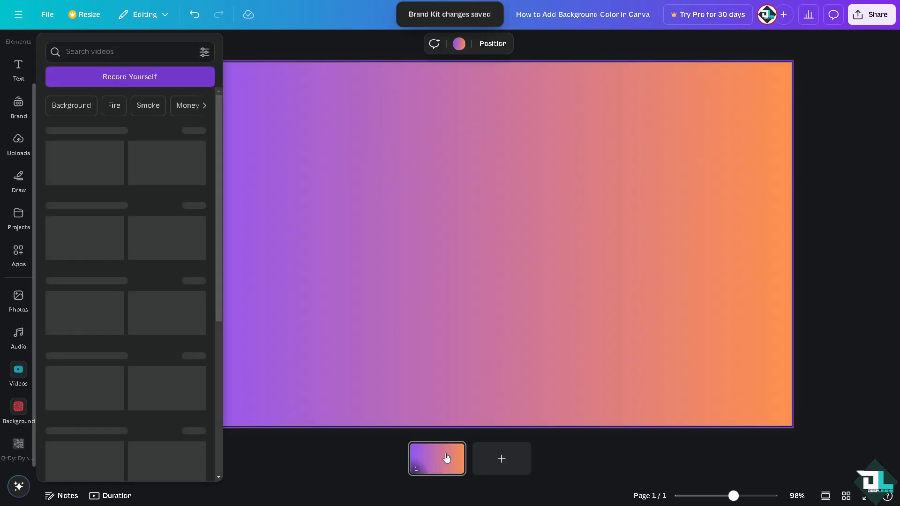
Step: Add two more pages to the design
click(503, 460)
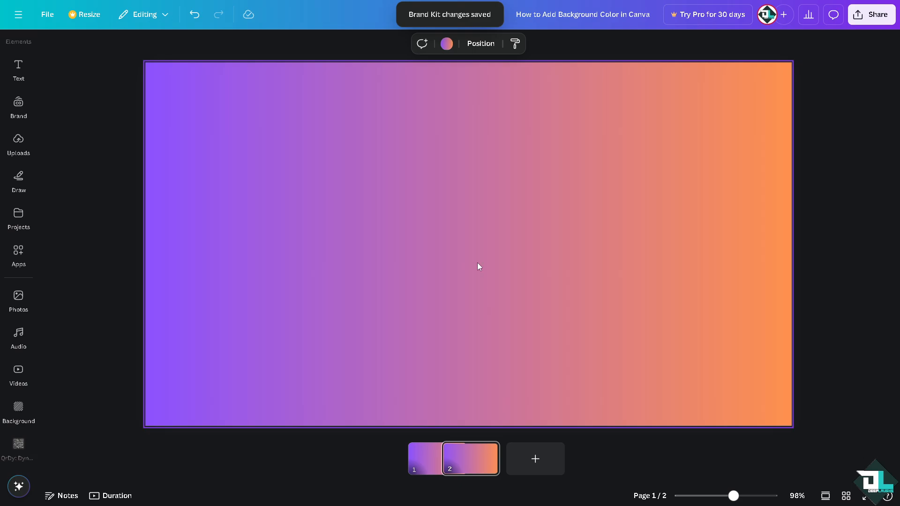
click(542, 462)
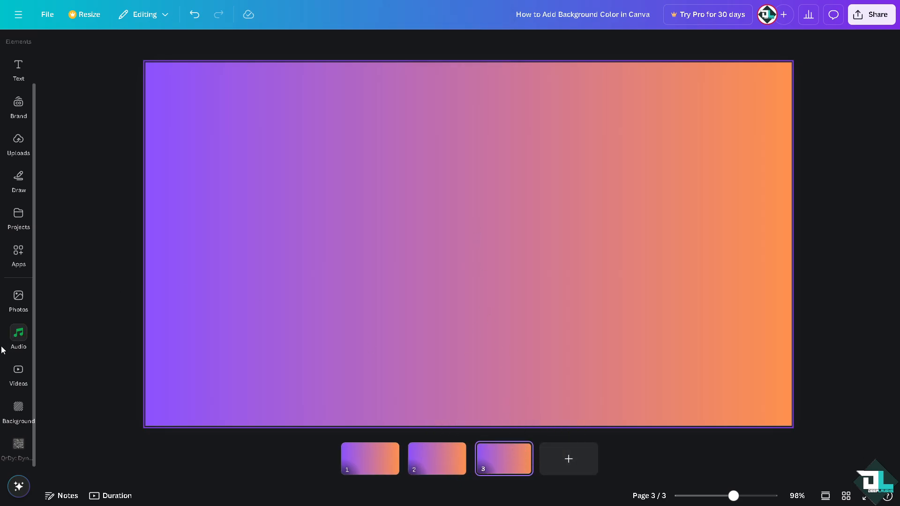
Step: Try photo backgrounds on page 3, including brown crumpled paper, white crumpled paper and purple and blue balloons
click(19, 408)
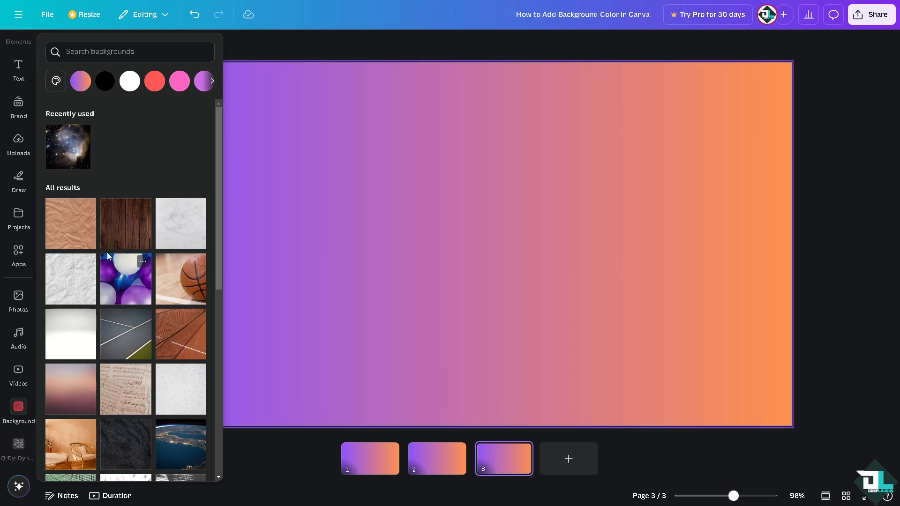
click(78, 234)
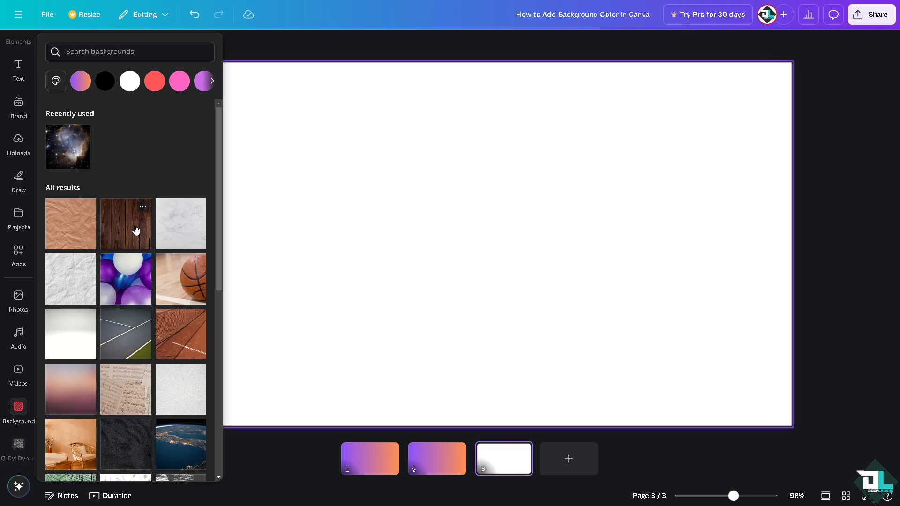
click(78, 277)
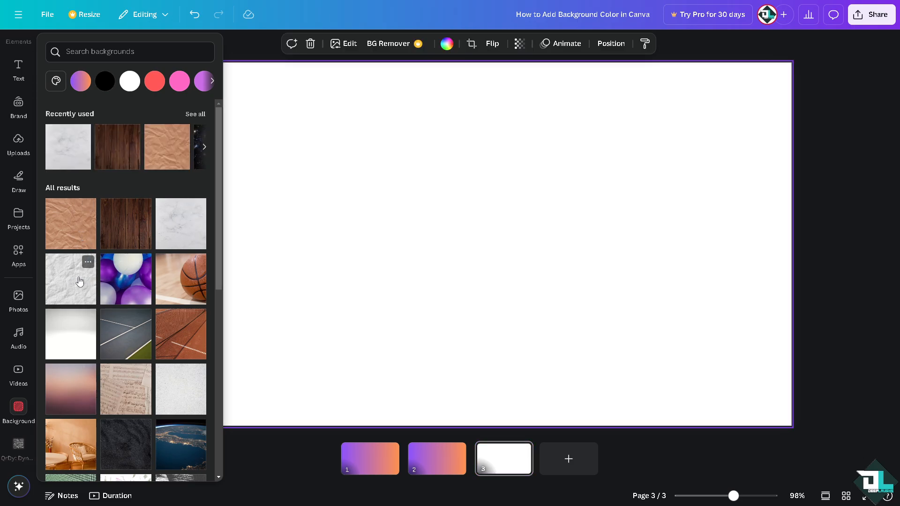
click(125, 279)
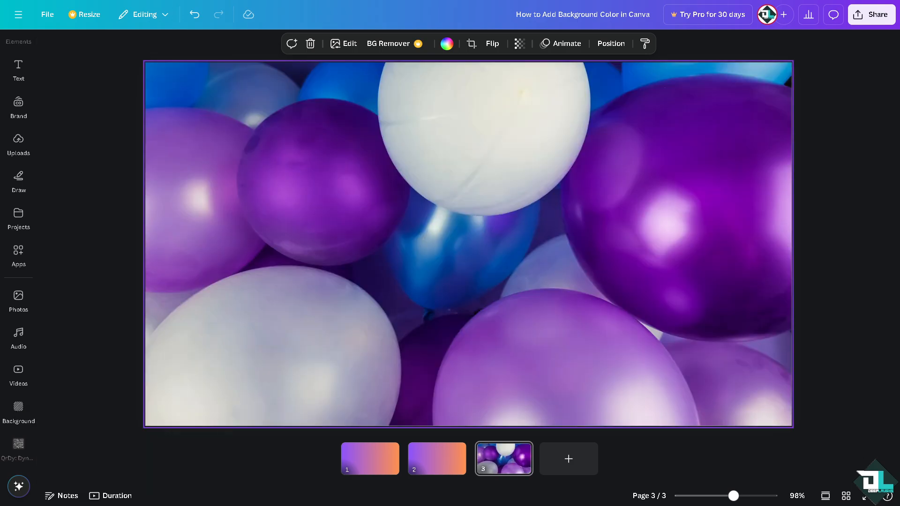
Step: Try the clay tennis court, speckled stone, blurred sunset, wicker-chair room and white floral backgrounds on page 3
click(18, 409)
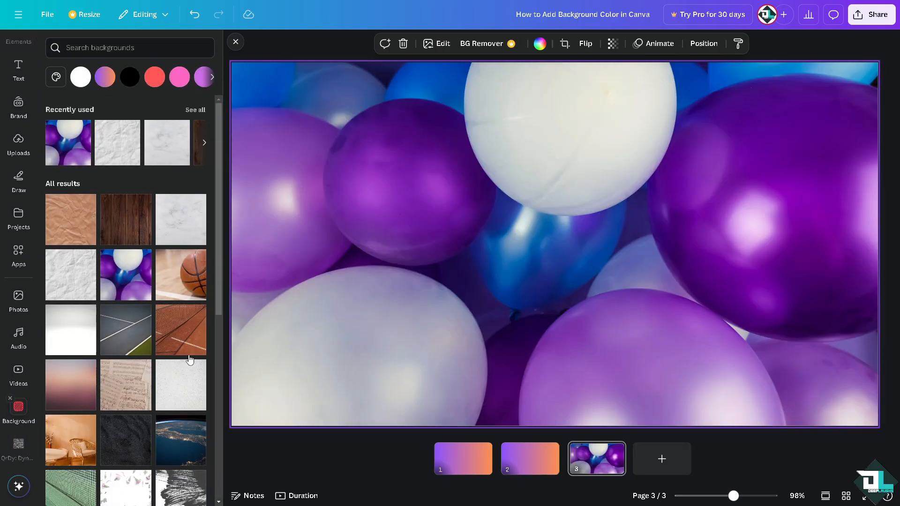
click(177, 339)
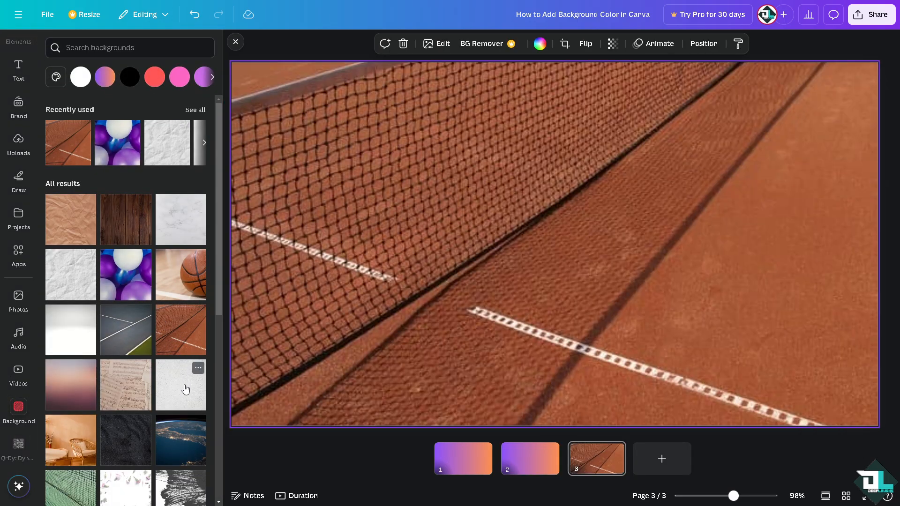
click(186, 389)
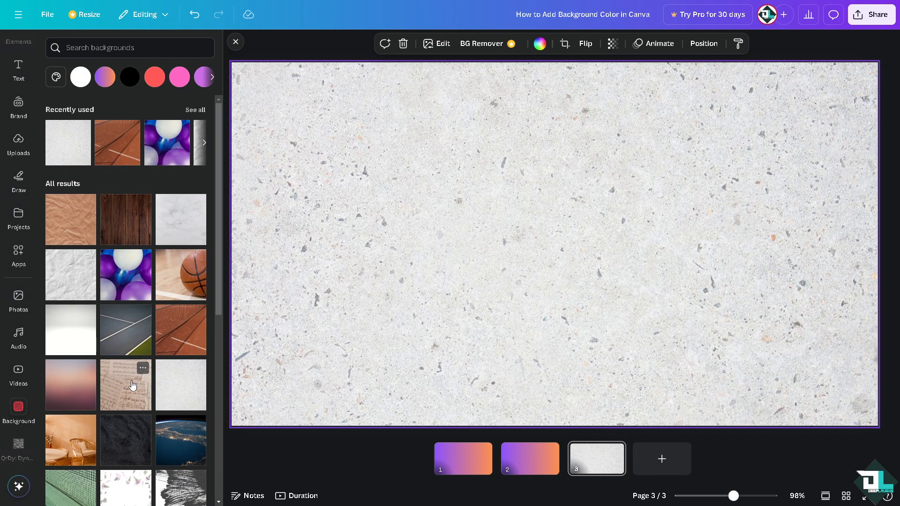
click(82, 382)
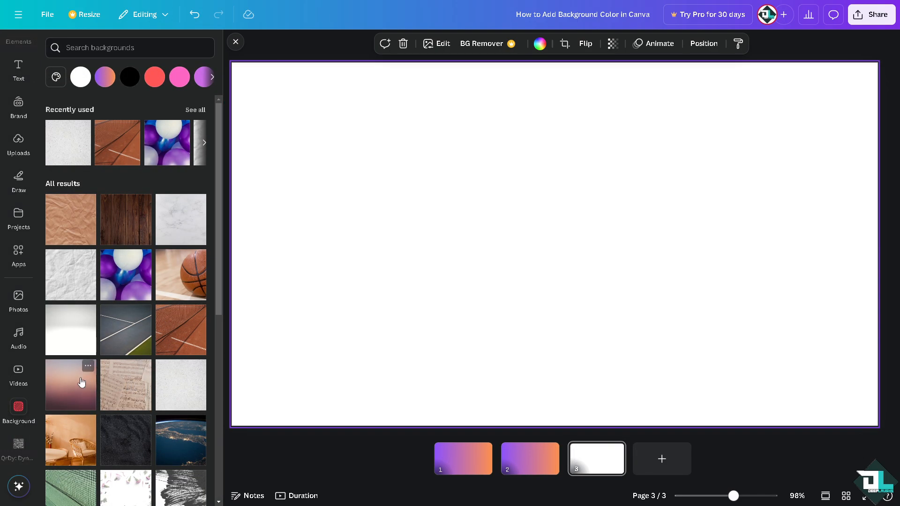
scroll(78, 311, down, 3)
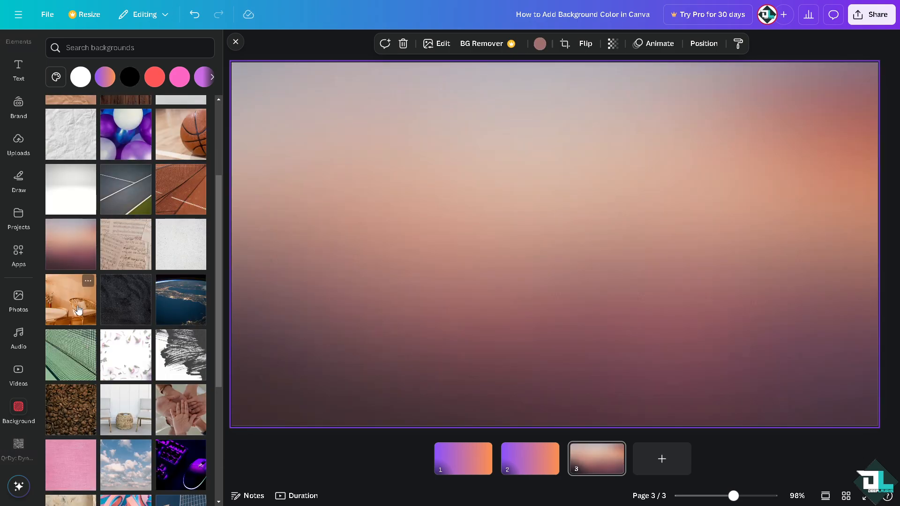
click(79, 309)
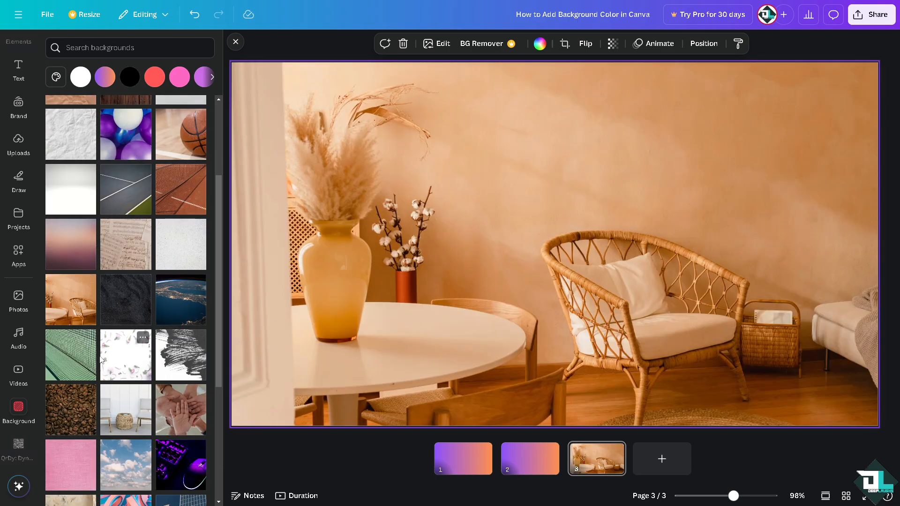
click(120, 362)
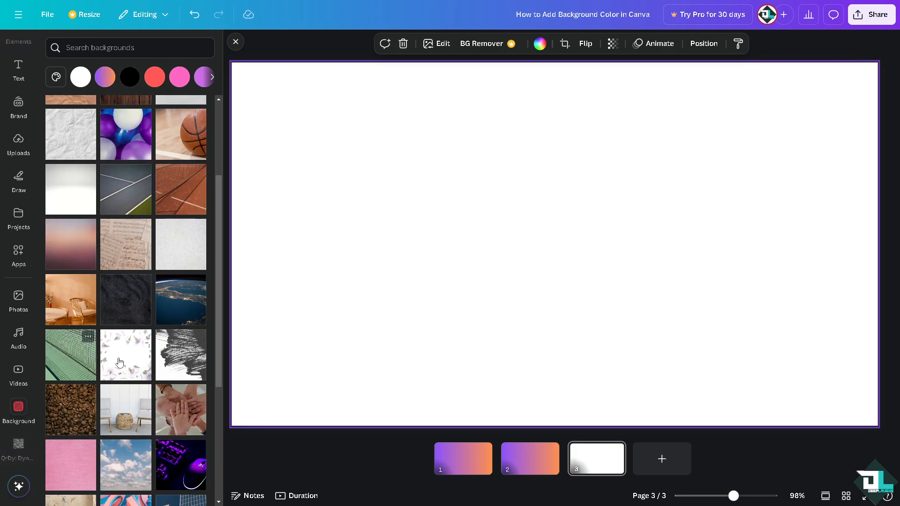
Step: Try the sunrise sky photo on page 3, and replace it with the orange flames background
scroll(150, 339, down, 8)
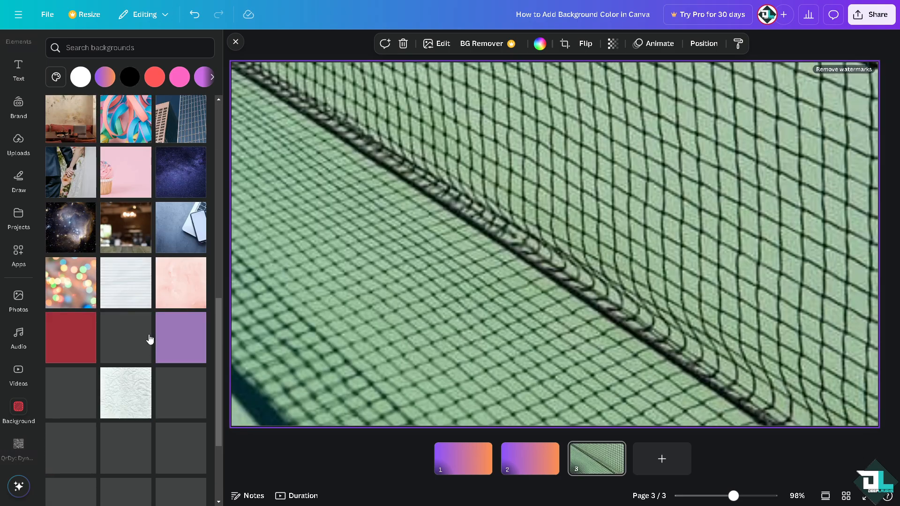
click(135, 343)
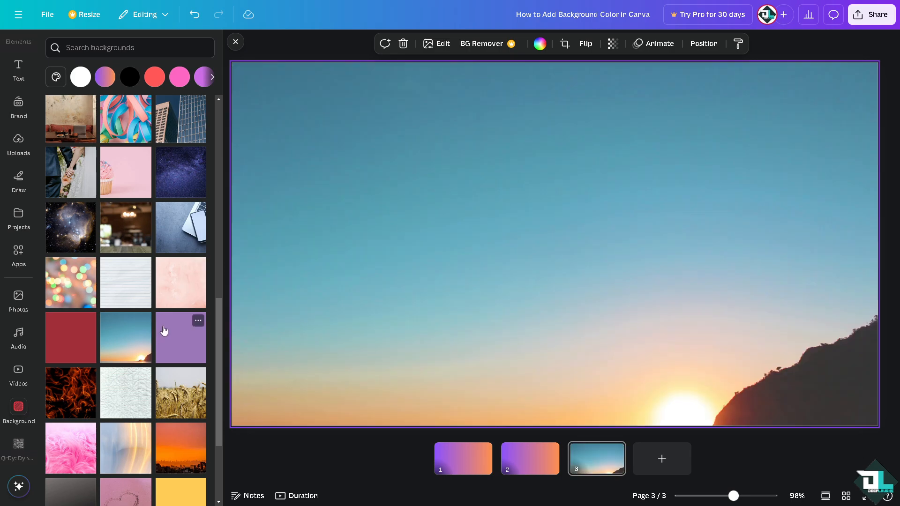
scroll(88, 321, down, 4)
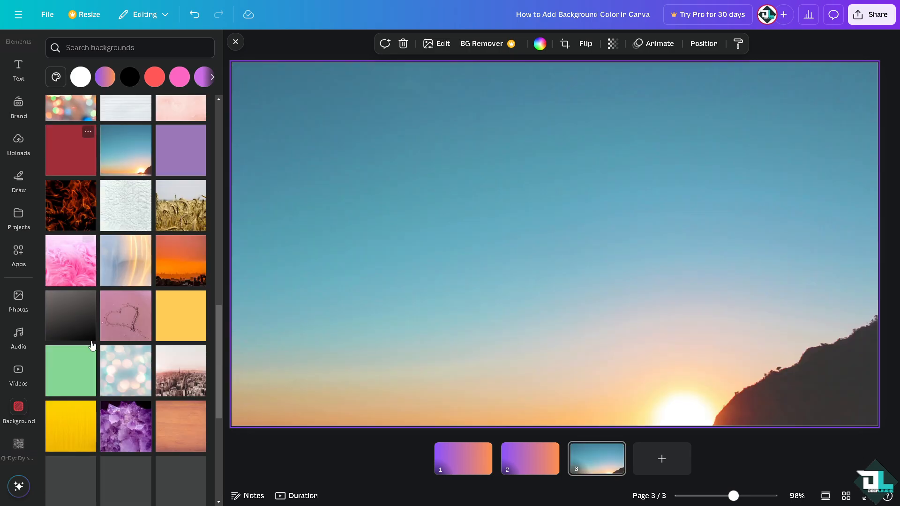
click(70, 206)
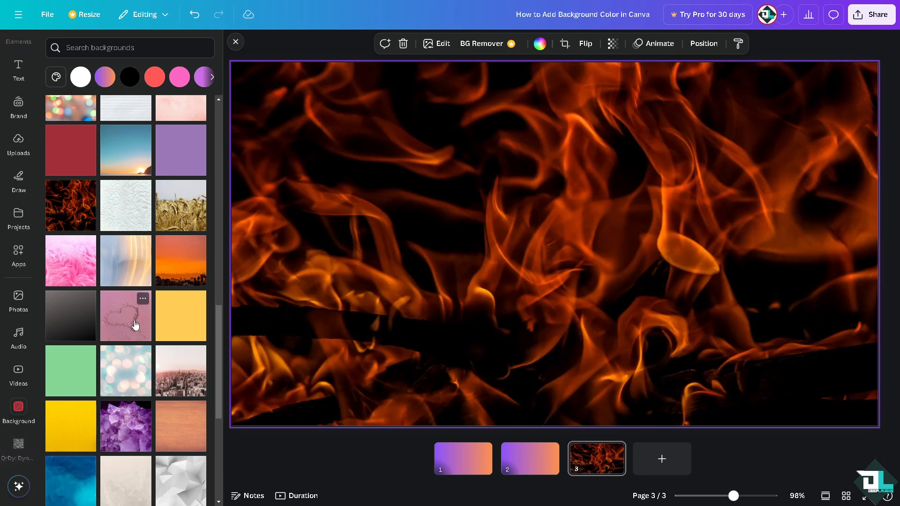
Step: Try the white geometric polygon photo as the background of page 3
scroll(136, 323, down, 2)
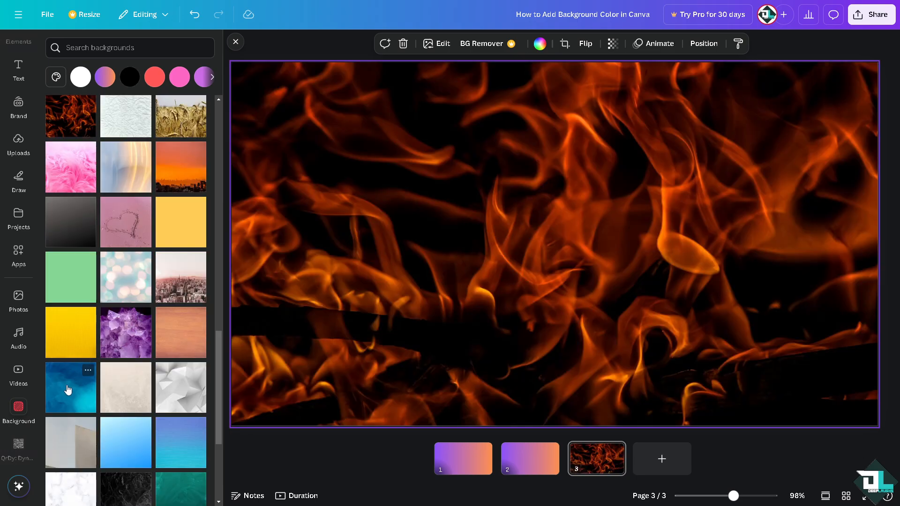
click(87, 373)
click(162, 389)
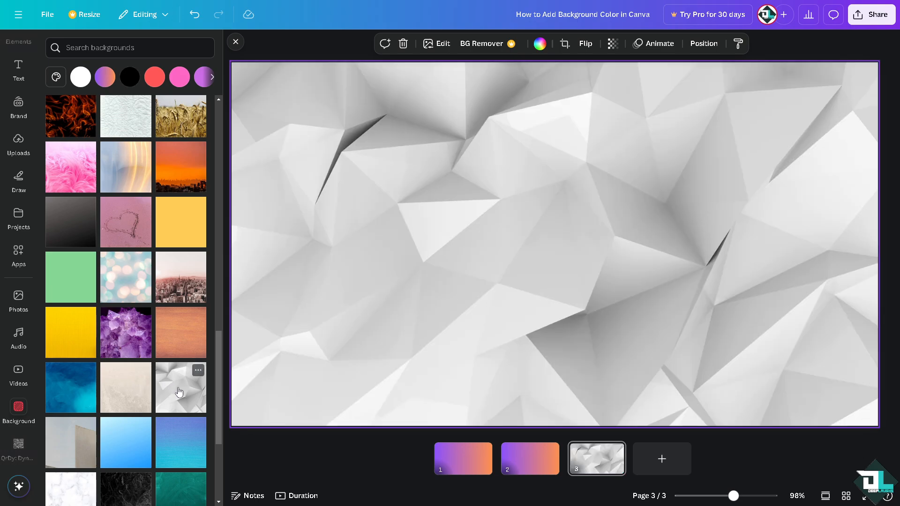
click(177, 395)
Step: Try the black marble and white bathroom photo backgrounds on page 3
scroll(177, 392, down, 3)
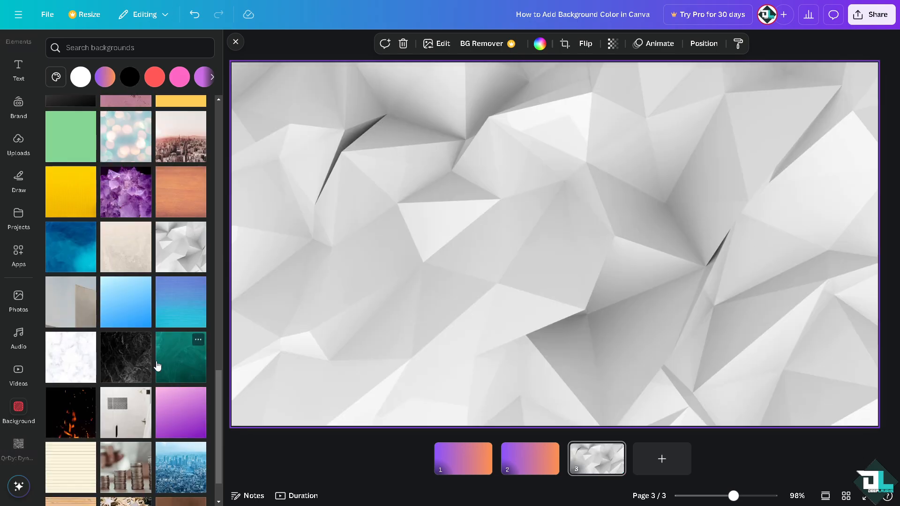
click(140, 361)
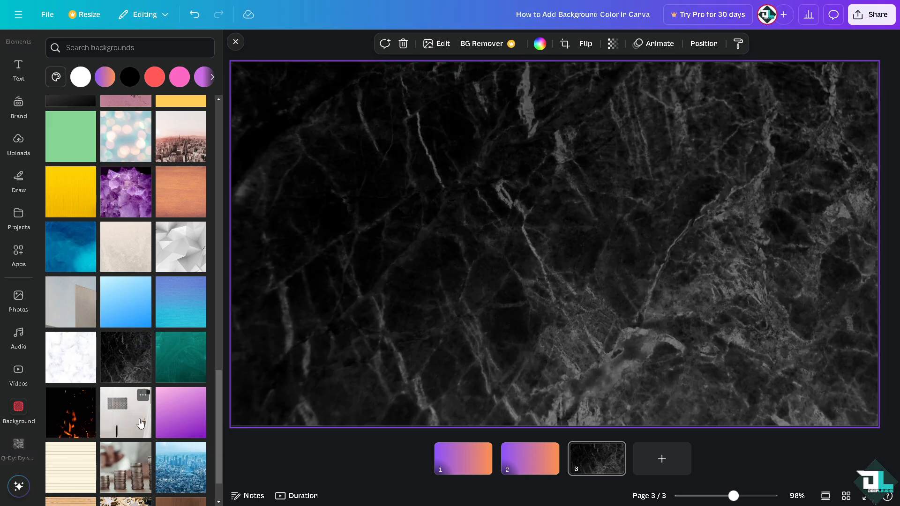
click(141, 423)
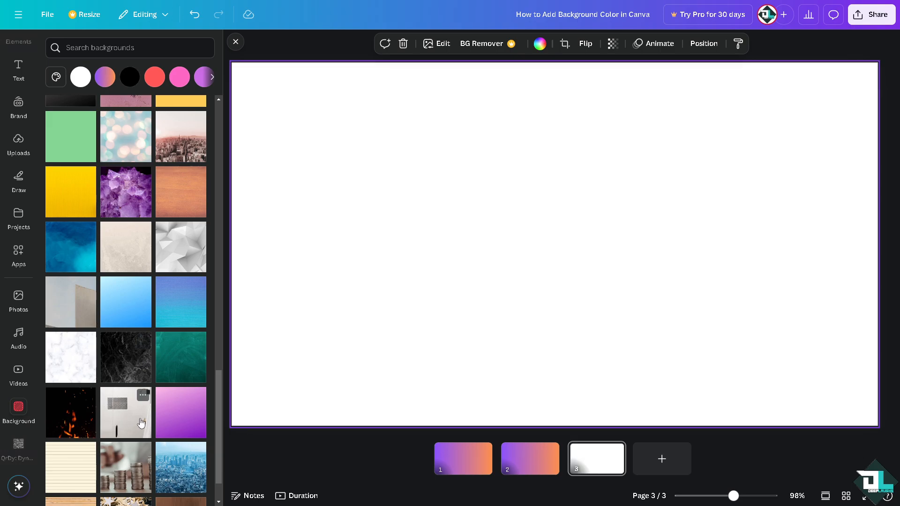
scroll(143, 418, down, 1)
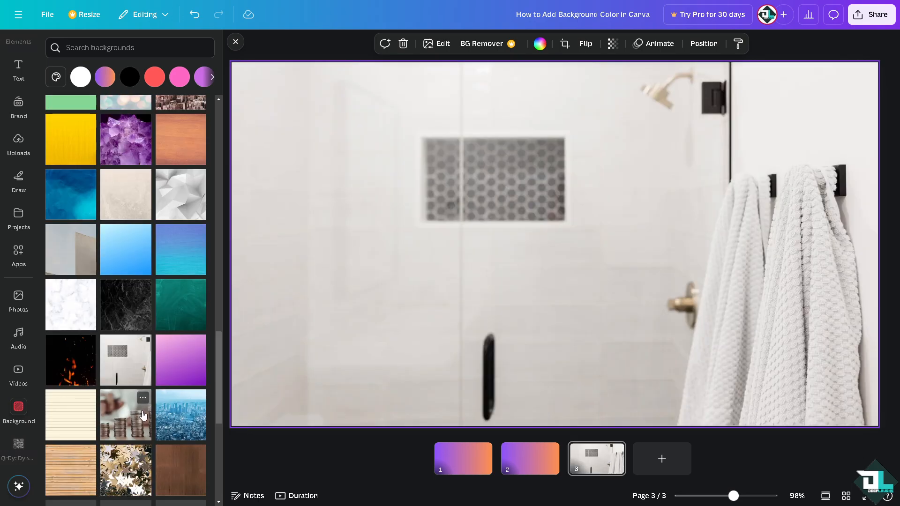
Step: Set the blue city skyline photo as the background of page 3
click(112, 403)
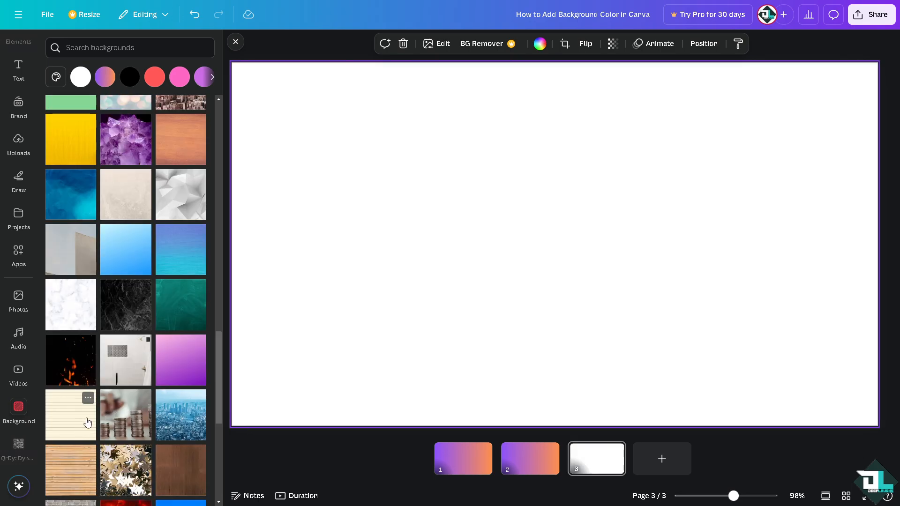
click(161, 401)
scroll(143, 394, down, 3)
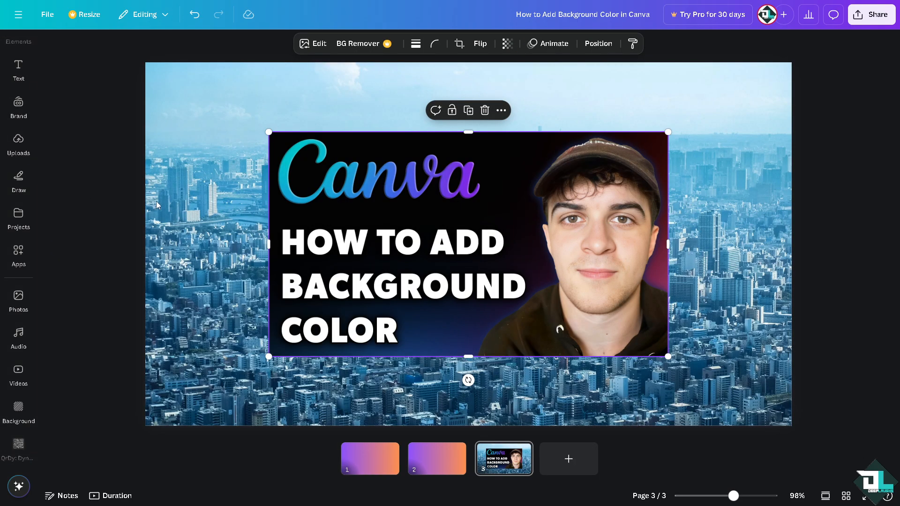
Step: Enlarge the thumbnail image until it nearly fills page 3, leaving a narrow border of city background, and present the page full screen
drag(269, 133, 172, 77)
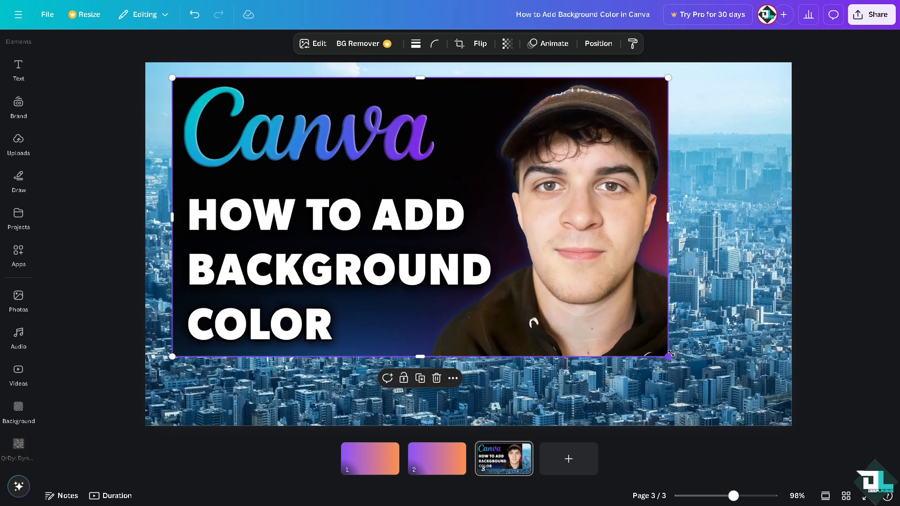
drag(670, 354, 773, 416)
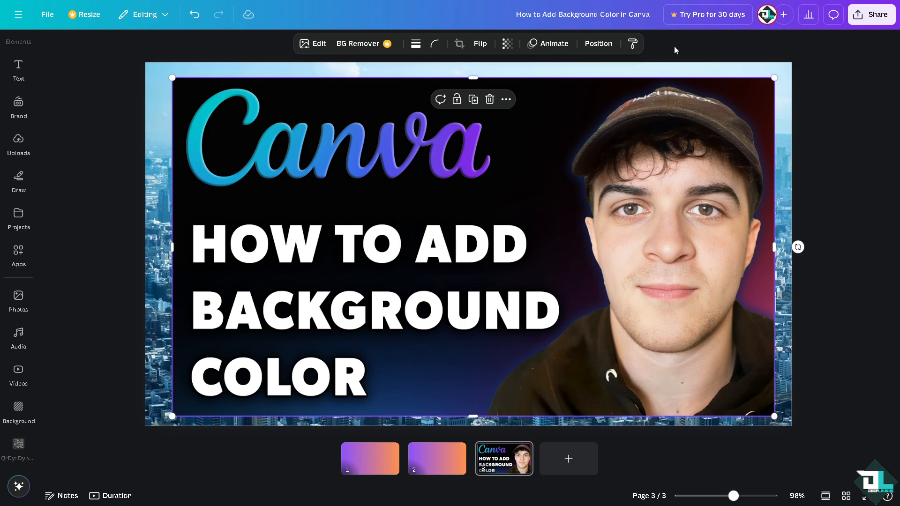
click(866, 497)
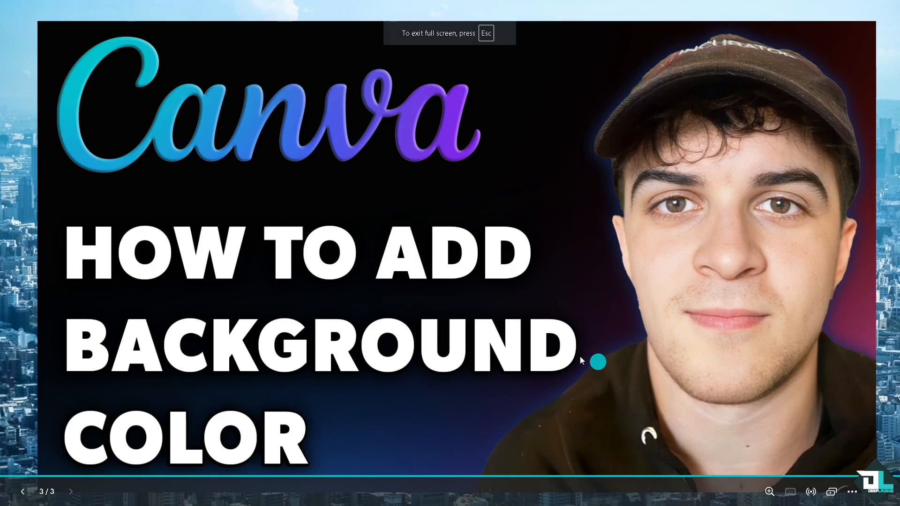